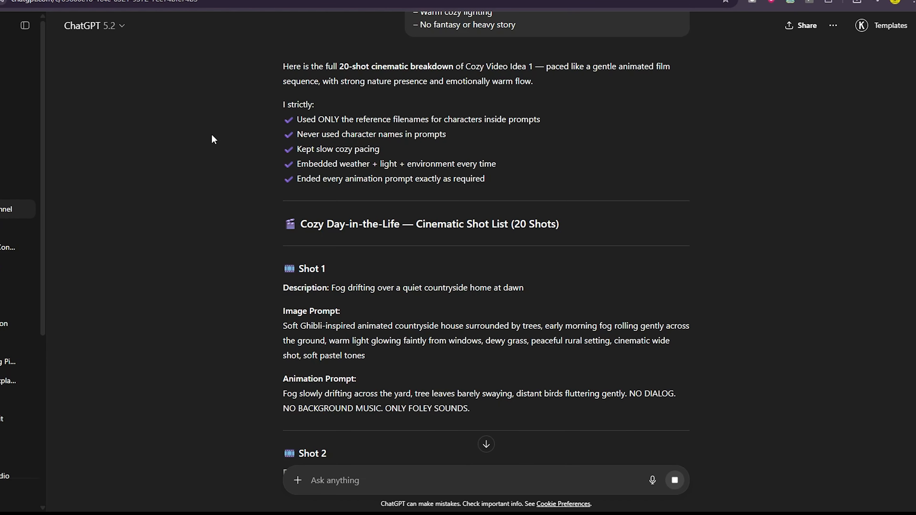
Read through ChatGPT's 20-shot cinematic shot list, reviewing each shot's description, image prompt and animation prompt.
{"action": "scroll", "coordinate": [212, 136], "scroll_direction": "down", "scroll_amount": 5}
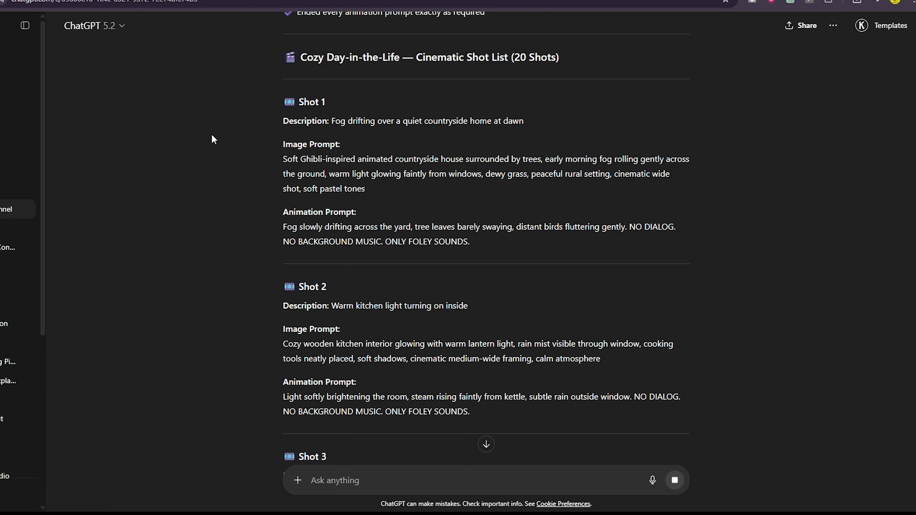
{"action": "scroll", "coordinate": [212, 140], "scroll_direction": "down", "scroll_amount": 6}
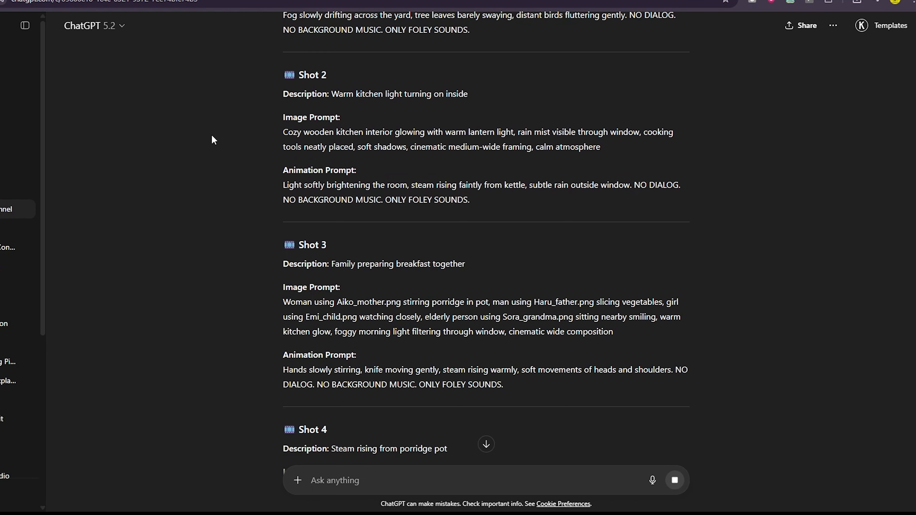
{"action": "scroll", "coordinate": [211, 140], "scroll_direction": "down", "scroll_amount": 3}
{"action": "left_click_drag", "start_coordinate": [621, 228], "coordinate": [294, 202]}
{"action": "scroll", "coordinate": [282, 296], "scroll_direction": "down", "scroll_amount": 3}
{"action": "scroll", "coordinate": [224, 250], "scroll_direction": "down", "scroll_amount": 14}
{"action": "scroll", "coordinate": [224, 250], "scroll_direction": "down", "scroll_amount": 6}
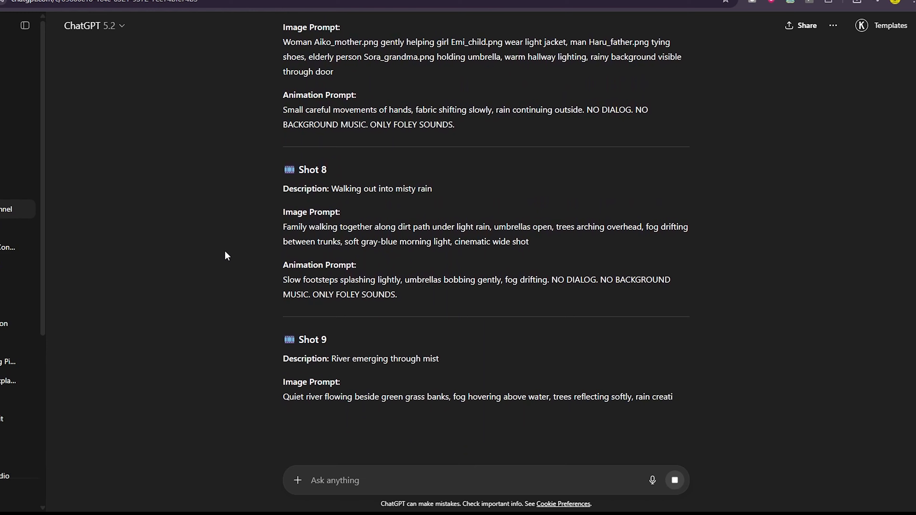
{"action": "scroll", "coordinate": [224, 249], "scroll_direction": "down", "scroll_amount": 2}
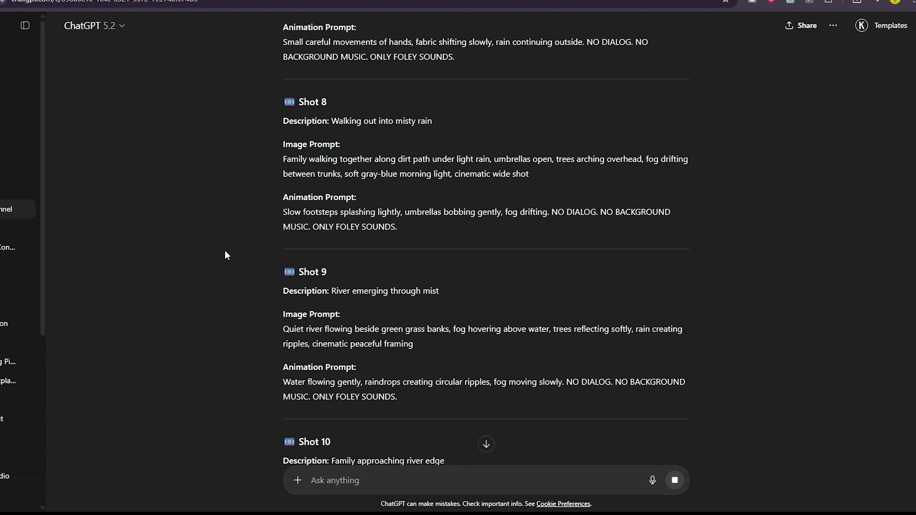
{"action": "scroll", "coordinate": [224, 249], "scroll_direction": "down", "scroll_amount": 9}
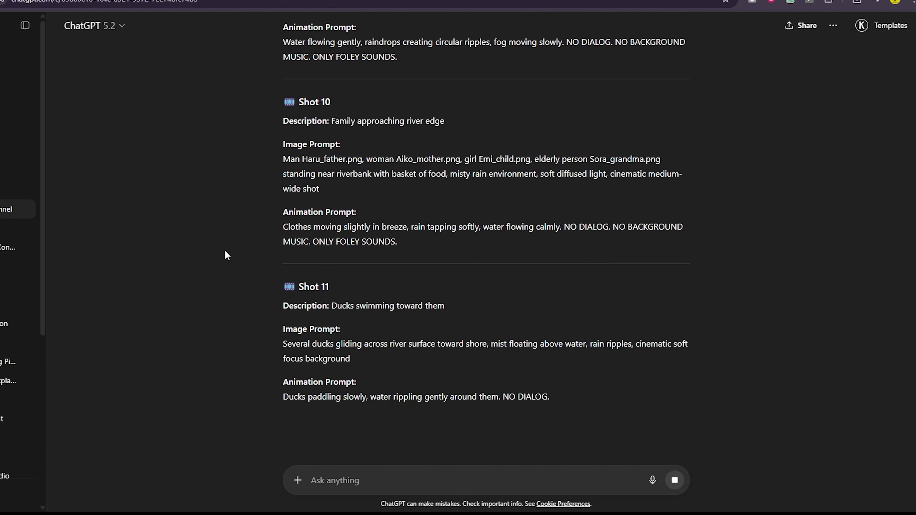
{"action": "scroll", "coordinate": [224, 252], "scroll_direction": "down", "scroll_amount": 8}
{"action": "scroll", "coordinate": [227, 255], "scroll_direction": "down", "scroll_amount": 6}
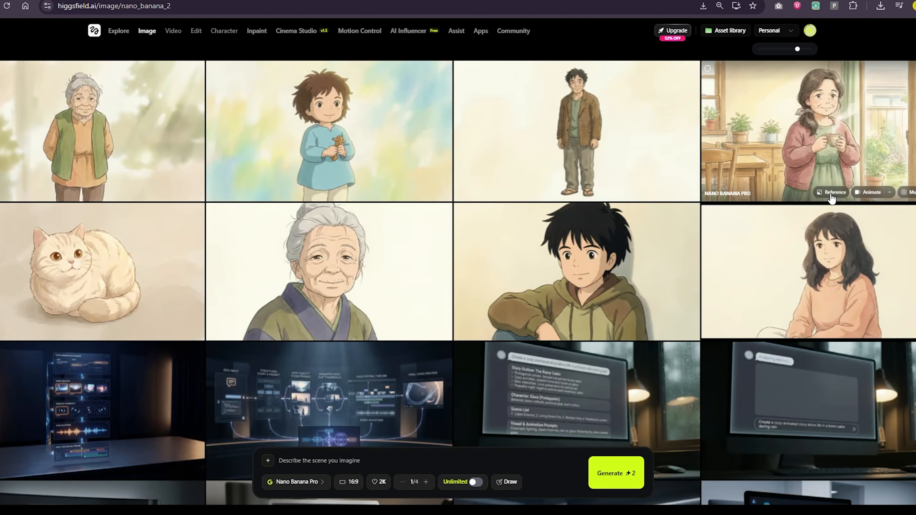
In Higgsfield, use the woman holding a cup as reference and generate a plain character image with the cup and background environment removed.
{"action": "left_click", "coordinate": [831, 192]}
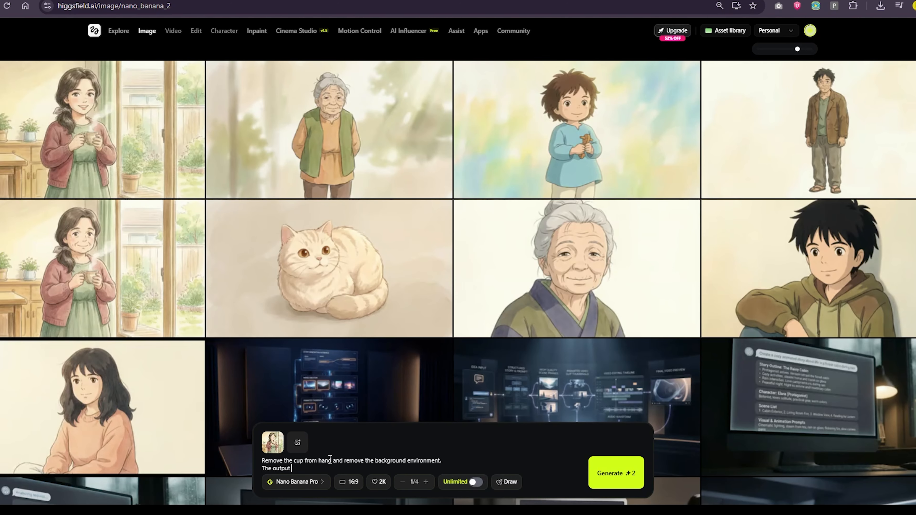
{"action": "type", "text": "image."}
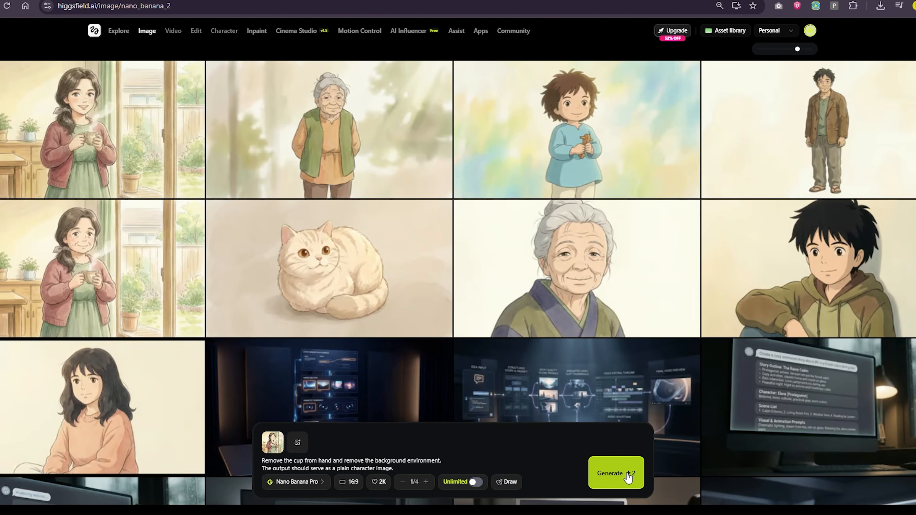
{"action": "left_click", "coordinate": [617, 473]}
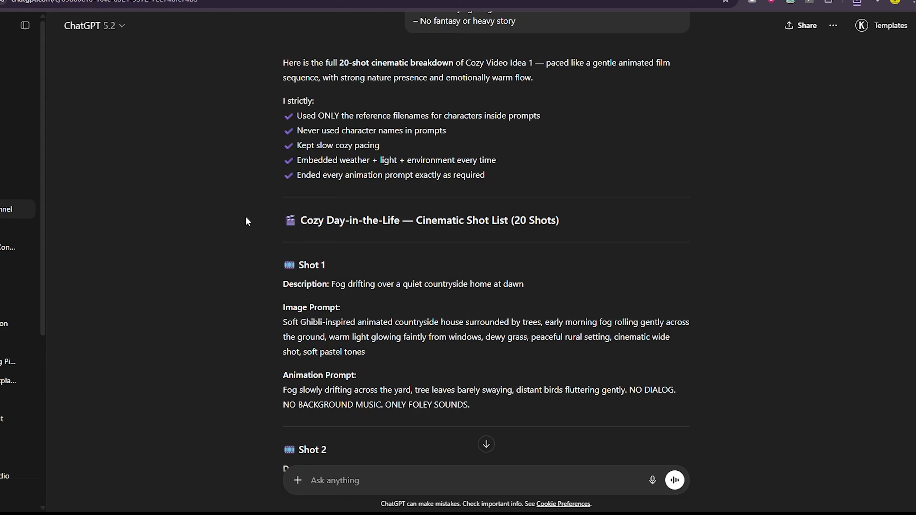
Copy Shot 1's image prompt from ChatGPT into the Higgsfield image generator and generate it with Unlimited turned on.
{"action": "scroll", "coordinate": [294, 130], "scroll_direction": "down", "scroll_amount": 4}
{"action": "left_click_drag", "start_coordinate": [541, 129], "coordinate": [332, 128]}
{"action": "left_click_drag", "start_coordinate": [366, 194], "coordinate": [283, 163]}
{"action": "key", "text": "ctrl+c"}
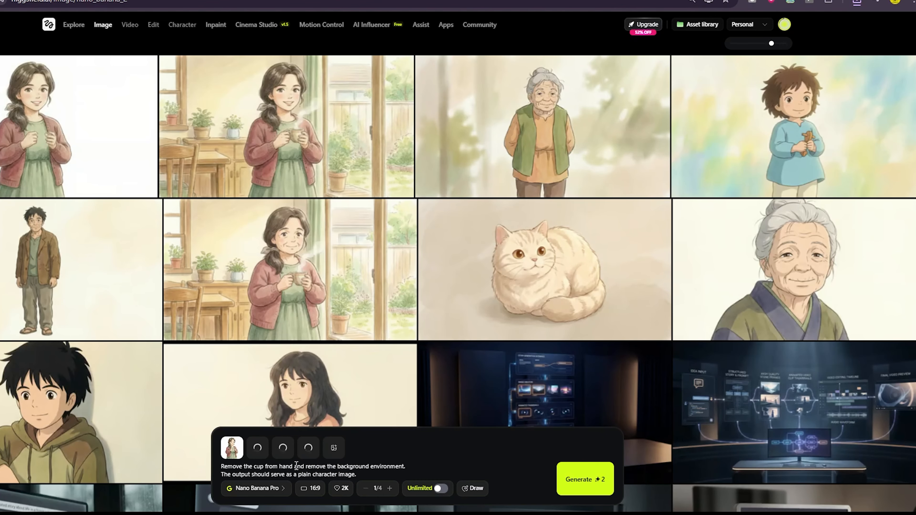
{"action": "key", "text": "ctrl+a"}
{"action": "key", "text": "ctrl+v"}
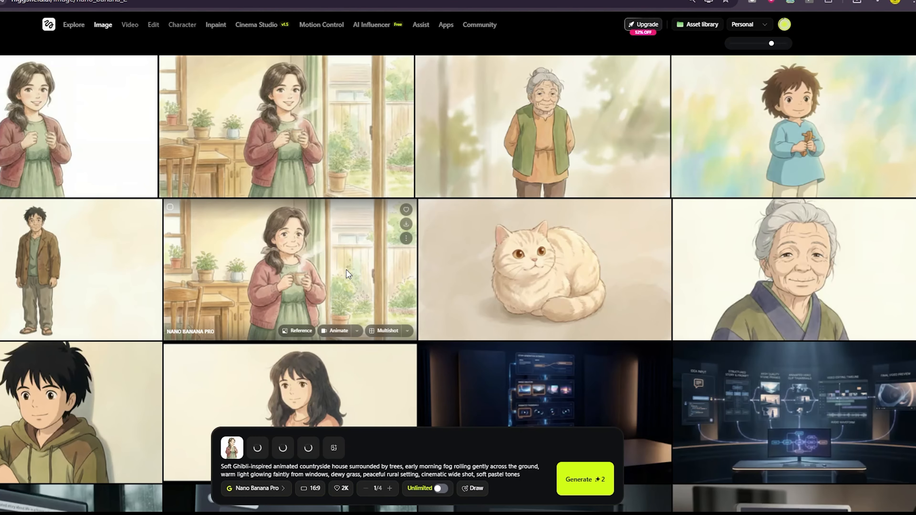
{"action": "left_click", "coordinate": [440, 489]}
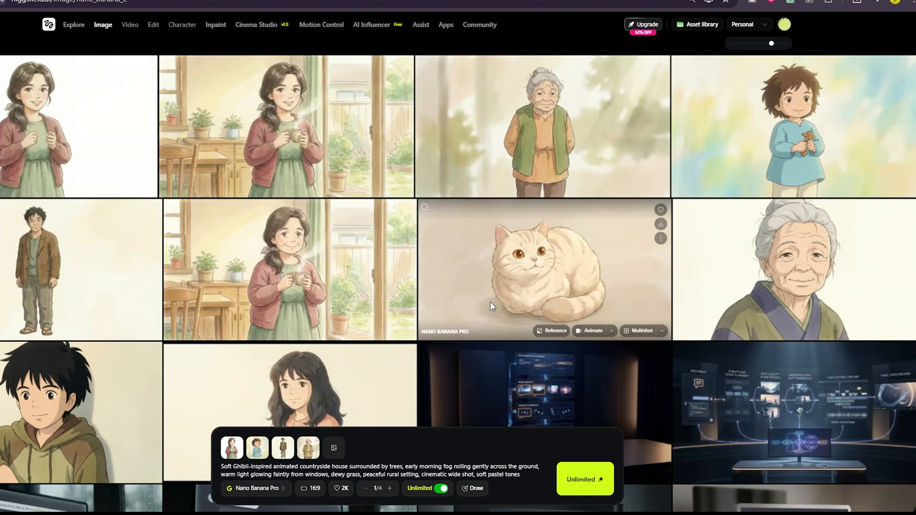
{"action": "left_click", "coordinate": [588, 480]}
Replace the Higgsfield image prompt with ChatGPT's Shot 2 image prompt of the cozy wooden kitchen interior and generate it.
{"action": "key", "text": "ctrl+shift+Tab"}
{"action": "scroll", "coordinate": [405, 209], "scroll_direction": "down", "scroll_amount": 3}
{"action": "left_click_drag", "start_coordinate": [600, 205], "coordinate": [283, 189]}
{"action": "key", "text": "ctrl+c"}
{"action": "key", "text": "ctrl+Tab"}
{"action": "key", "text": "ctrl+a"}
{"action": "key", "text": "ctrl+v"}
{"action": "key", "text": "Return"}
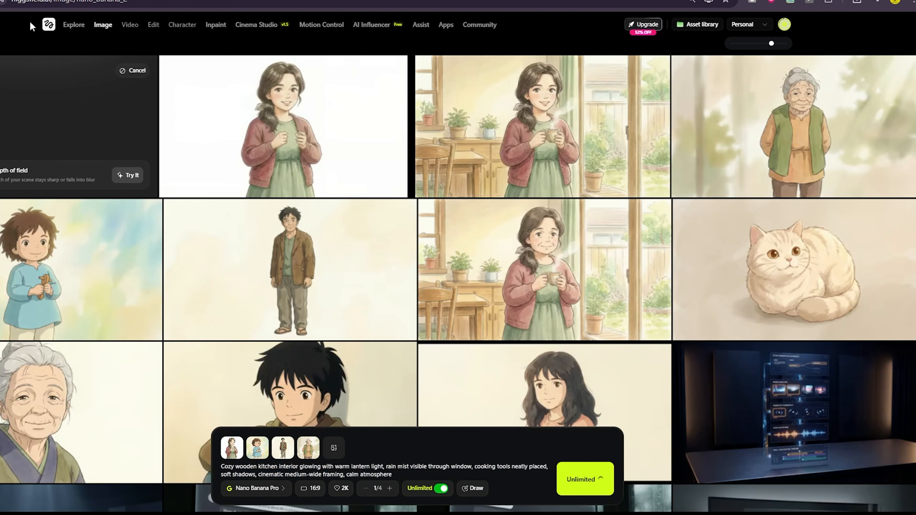
Copy ChatGPT's Shot 3 image prompt, the family preparing breakfast, into Higgsfield in place of the current prompt and generate the image.
{"action": "key", "text": "ctrl+shift+Tab"}
{"action": "scroll", "coordinate": [567, 287], "scroll_direction": "down", "scroll_amount": 3}
{"action": "left_click_drag", "start_coordinate": [283, 262], "coordinate": [673, 284]}
{"action": "key", "text": "ctrl+c"}
{"action": "key", "text": "ctrl+Tab"}
{"action": "key", "text": "ctrl+a"}
{"action": "key", "text": "ctrl+v"}
{"action": "key", "text": "Return"}
Generate the Shot 4 image in Higgsfield from ChatGPT's image prompt of the steaming porridge pot.
{"action": "key", "text": "ctrl+shift+Tab"}
{"action": "scroll", "coordinate": [476, 347], "scroll_direction": "down", "scroll_amount": 2}
{"action": "left_click_drag", "start_coordinate": [476, 347], "coordinate": [284, 334]}
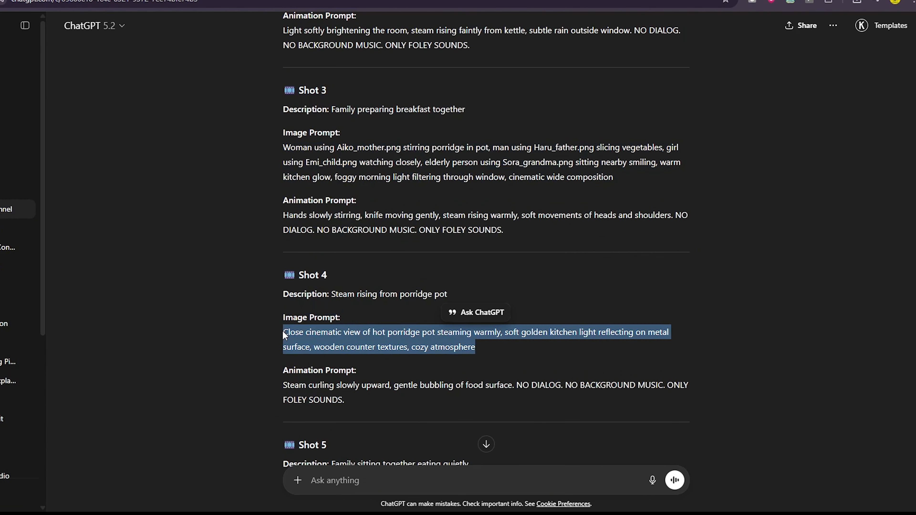
{"action": "key", "text": "ctrl+c"}
{"action": "key", "text": "ctrl+Tab"}
{"action": "key", "text": "ctrl+a"}
{"action": "key", "text": "ctrl+v"}
{"action": "key", "text": "Return"}
Generate the Shot 5 image in Higgsfield from ChatGPT's image prompt for the family eating together.
{"action": "key", "text": "ctrl+shift+Tab"}
{"action": "scroll", "coordinate": [206, 243], "scroll_direction": "down", "scroll_amount": 1}
{"action": "scroll", "coordinate": [207, 244], "scroll_direction": "down", "scroll_amount": 5}
{"action": "left_click_drag", "start_coordinate": [393, 231], "coordinate": [264, 183]}
{"action": "key", "text": "ctrl+c"}
{"action": "key", "text": "ctrl+Tab"}
{"action": "key", "text": "ctrl+a"}
{"action": "key", "text": "ctrl+v"}
{"action": "key", "text": "Return"}
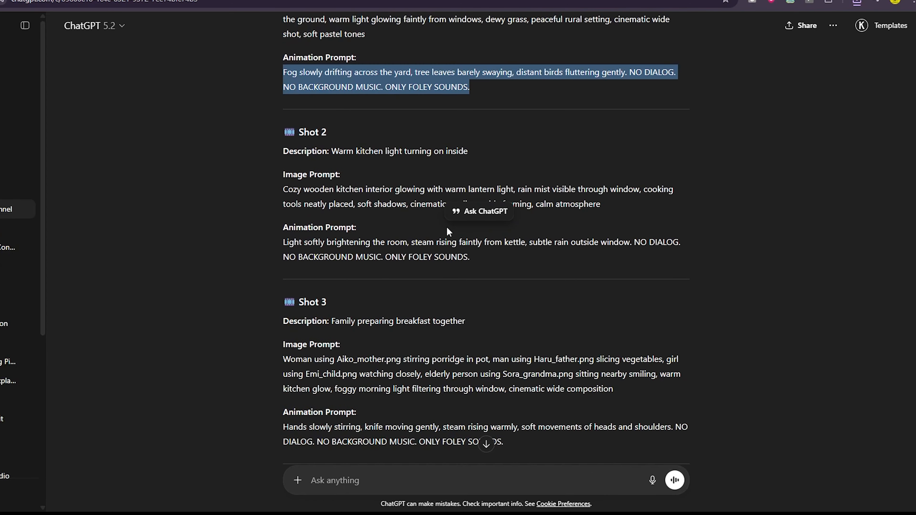
Replace the Higgsfield video prompt with Shot 2's animation prompt copied from ChatGPT.
{"action": "left_click_drag", "start_coordinate": [469, 257], "coordinate": [282, 245]}
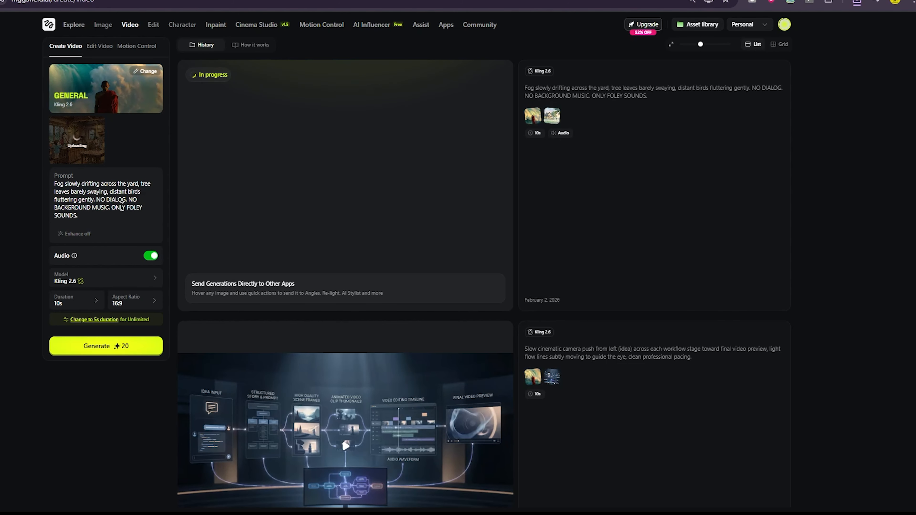
{"action": "key", "text": "ctrl+a"}
{"action": "key", "text": "ctrl+v"}
Insert the line "CAMERA IS FIXED. NO CAMERA MOVEMENT." before "NO DIALOG" in the video prompt and generate the kitchen video.
{"action": "left_click", "coordinate": [96, 199]}
{"action": "key", "text": "Return"}
{"action": "key", "text": "Return"}
{"action": "key", "text": "Up"}
{"action": "type", "text": "CAMERA IS FIXED. N"}
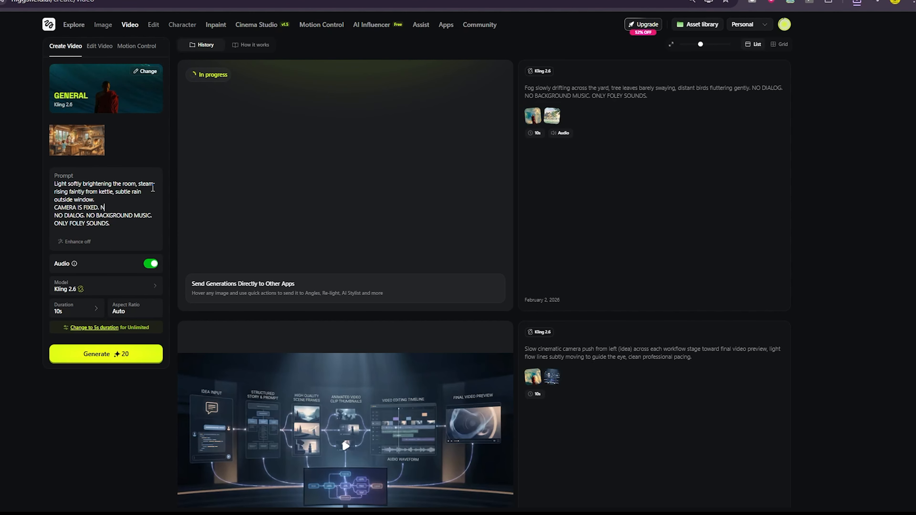
{"action": "type", "text": "O CAMERA MOVEMENT."}
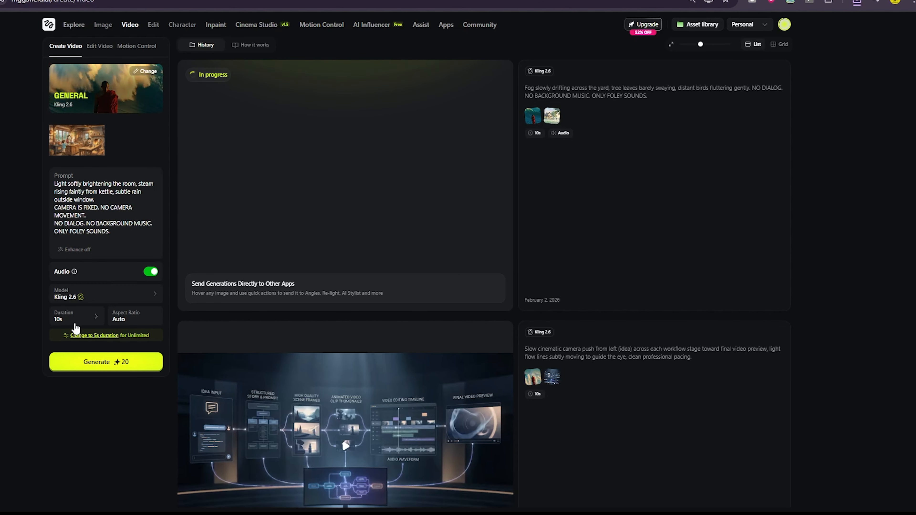
{"action": "left_click", "coordinate": [101, 362]}
Replace the scene text above the fixed-camera lines with ChatGPT's Shot 3 animation prompt and generate the family breakfast video.
{"action": "left_click_drag", "start_coordinate": [95, 200], "coordinate": [41, 184]}
{"action": "key", "text": "BackSpace"}
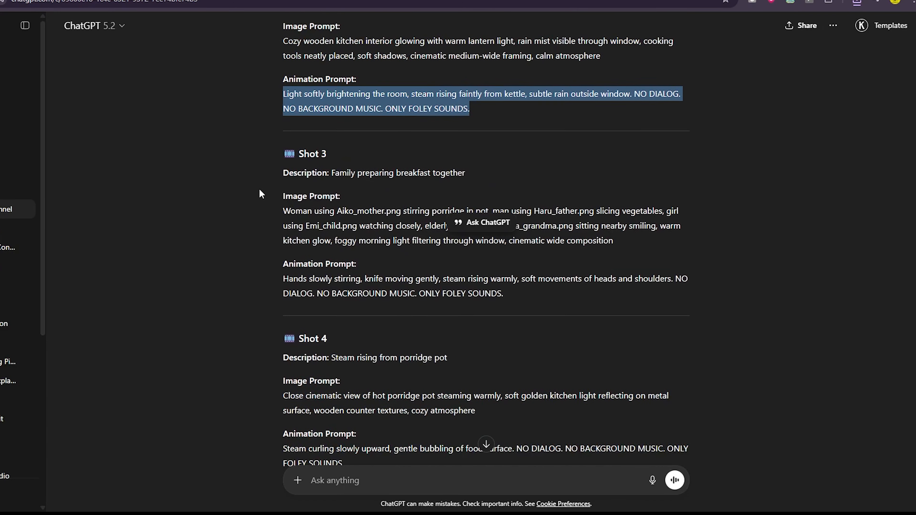
{"action": "scroll", "coordinate": [510, 284], "scroll_direction": "down", "scroll_amount": 1}
{"action": "left_click_drag", "start_coordinate": [510, 284], "coordinate": [282, 270]}
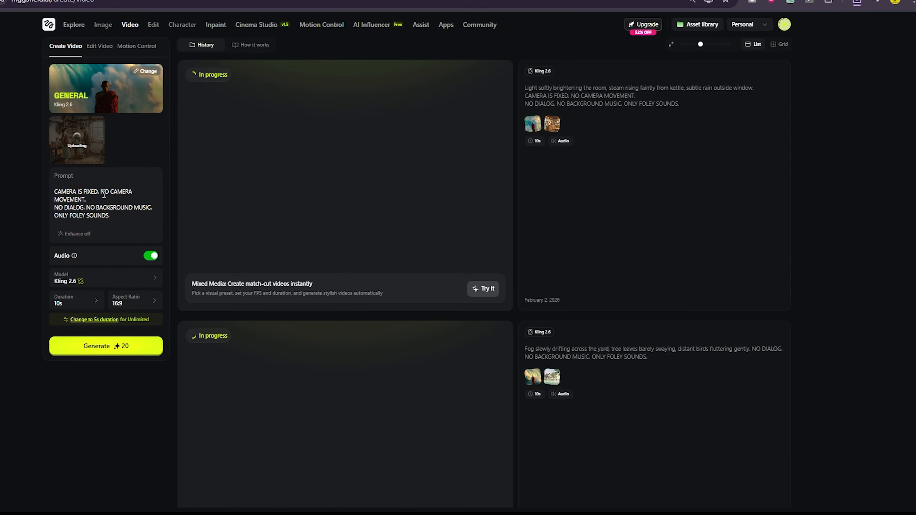
{"action": "left_click", "coordinate": [54, 192]}
{"action": "key", "text": "Return"}
{"action": "key", "text": "Return"}
{"action": "key", "text": "Up"}
{"action": "key", "text": "Up"}
{"action": "key", "text": "ctrl+v"}
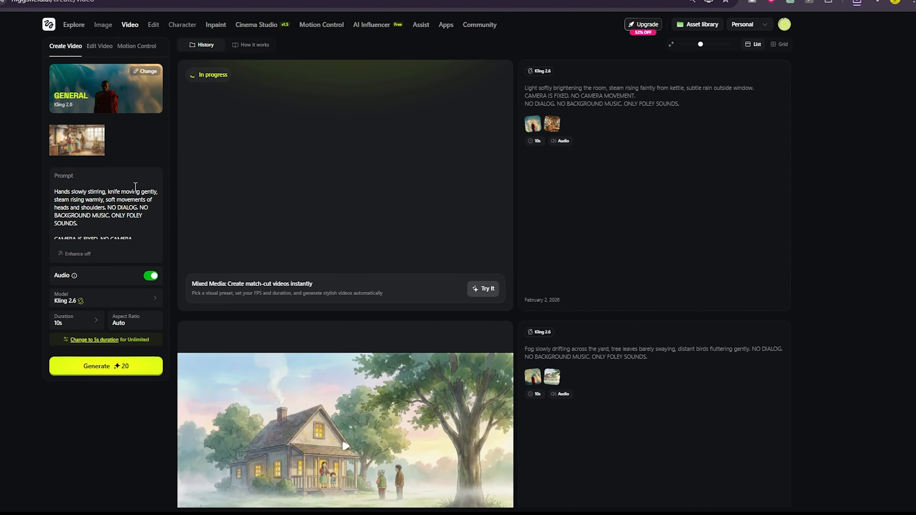
{"action": "left_click", "coordinate": [106, 366]}
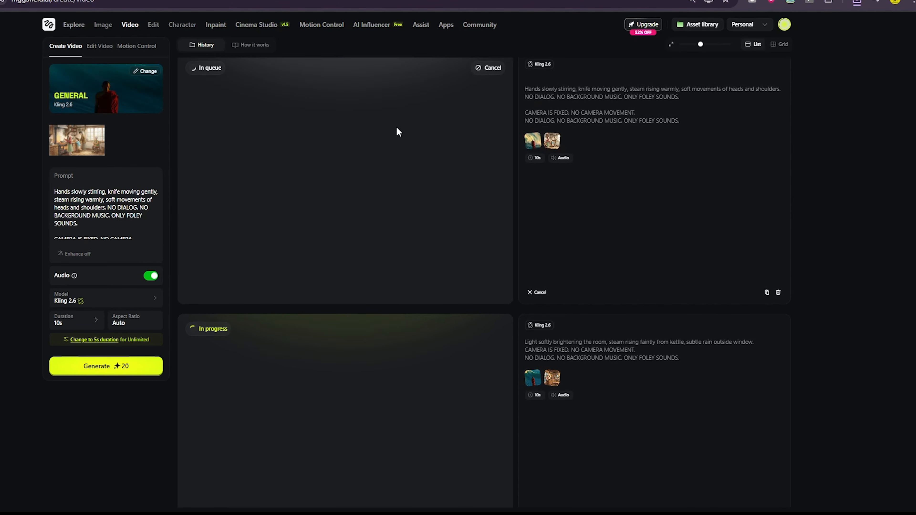
Play the generated foggy countryside house video from the history and watch it in full screen.
{"action": "scroll", "coordinate": [400, 125], "scroll_direction": "down", "scroll_amount": 10}
{"action": "left_click", "coordinate": [329, 217]}
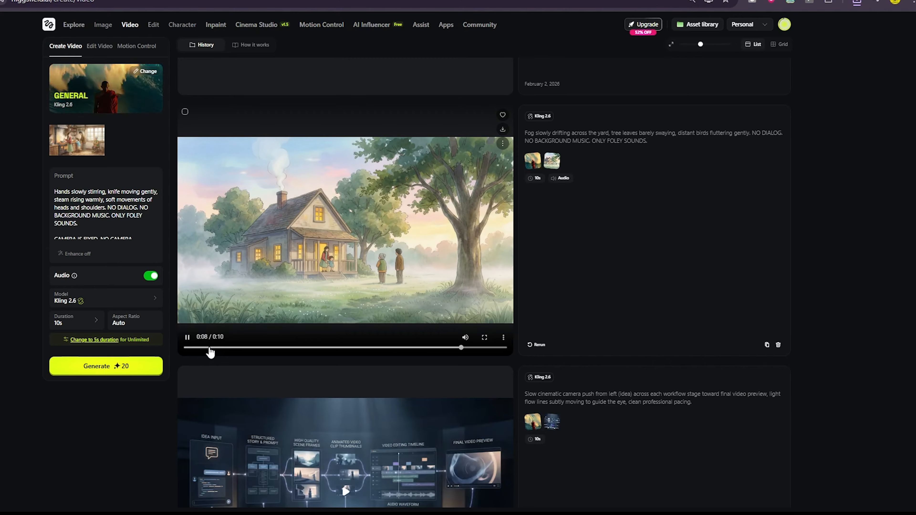
{"action": "left_click", "coordinate": [485, 337]}
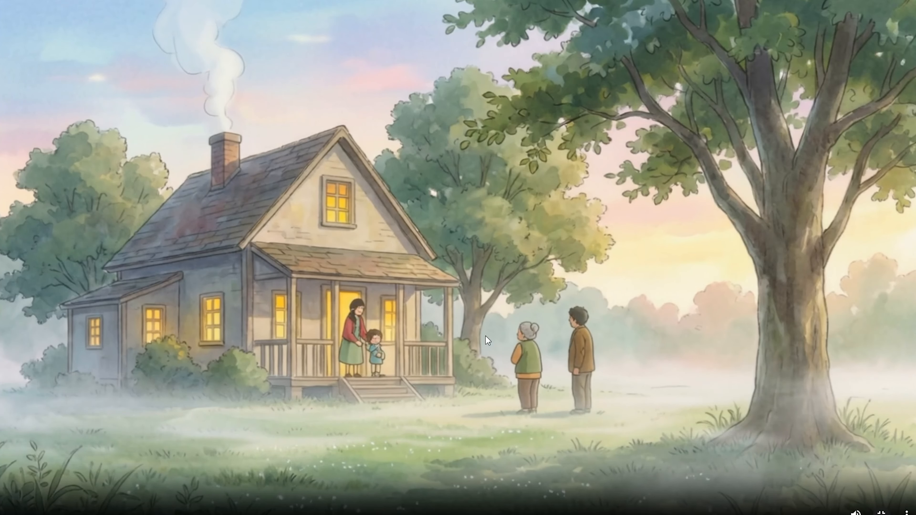
{"action": "key", "text": "Escape"}
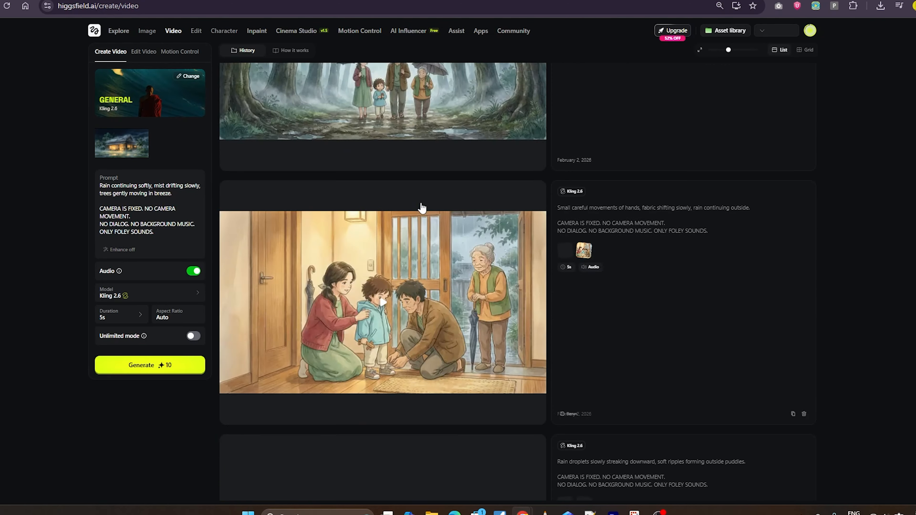
Download the generated clips from the video history, working upward from the foggy countryside house clip.
{"action": "scroll", "coordinate": [420, 207], "scroll_direction": "down", "scroll_amount": 10}
{"action": "scroll", "coordinate": [421, 210], "scroll_direction": "up", "scroll_amount": 6}
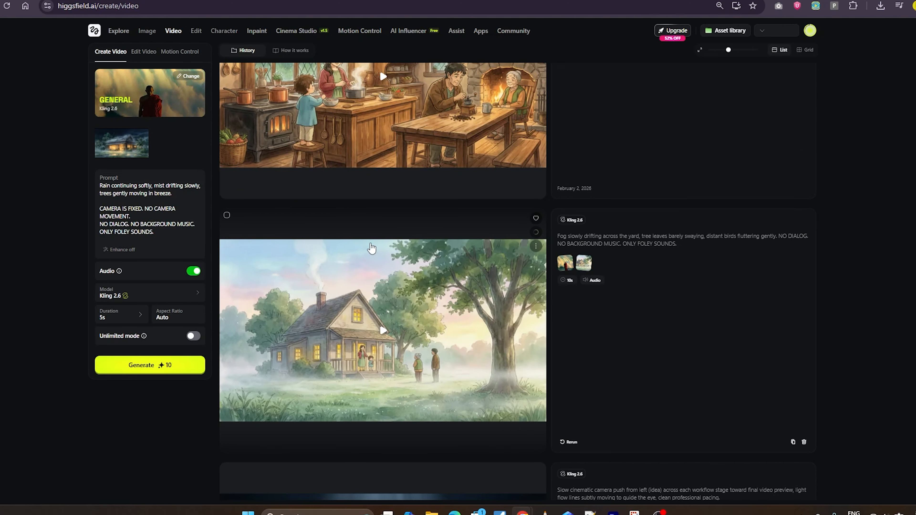
{"action": "scroll", "coordinate": [372, 249], "scroll_direction": "up", "scroll_amount": 5}
{"action": "scroll", "coordinate": [537, 190], "scroll_direction": "up", "scroll_amount": 5}
{"action": "scroll", "coordinate": [537, 190], "scroll_direction": "up", "scroll_amount": 10}
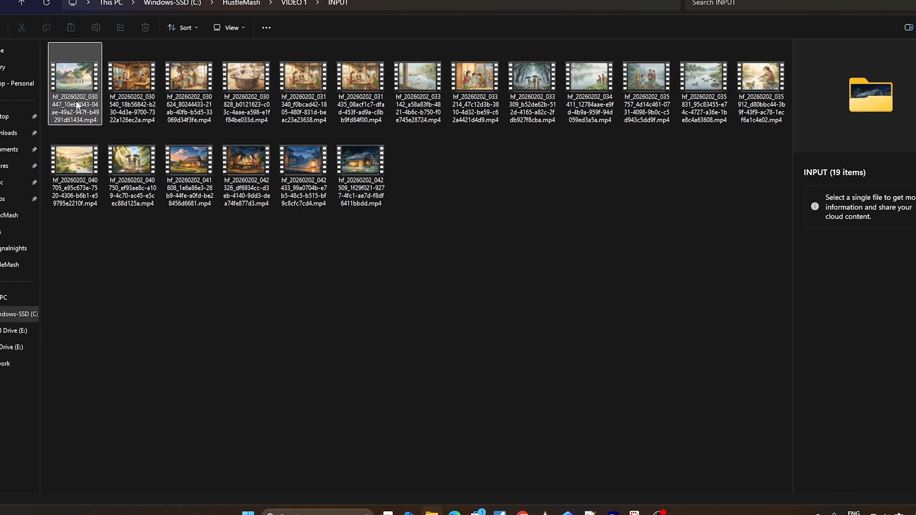
Add all 19 clips from the INPUT folder to the start of V1 in Premiere Pro's Sequence 01, keeping existing settings, and scrub through them.
{"action": "left_click_drag", "start_coordinate": [776, 339], "coordinate": [51, 45]}
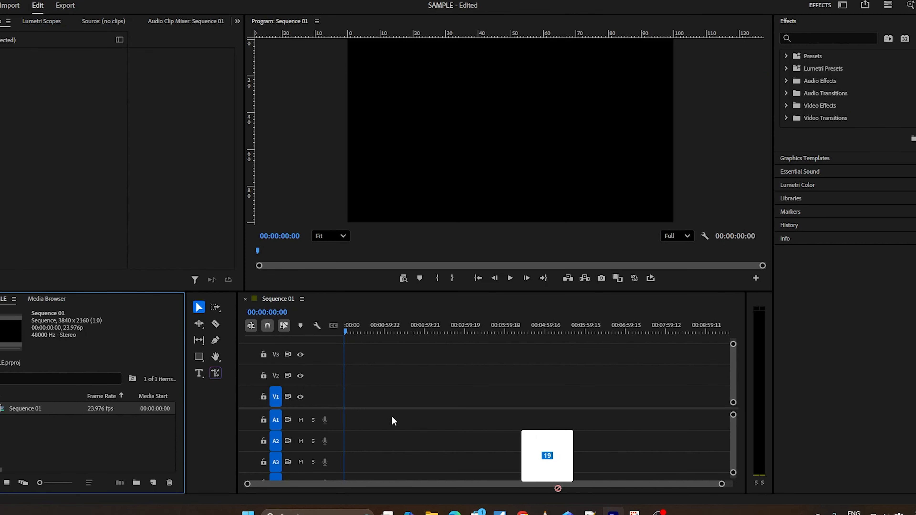
{"action": "left_click_drag", "start_coordinate": [357, 397], "coordinate": [355, 390]}
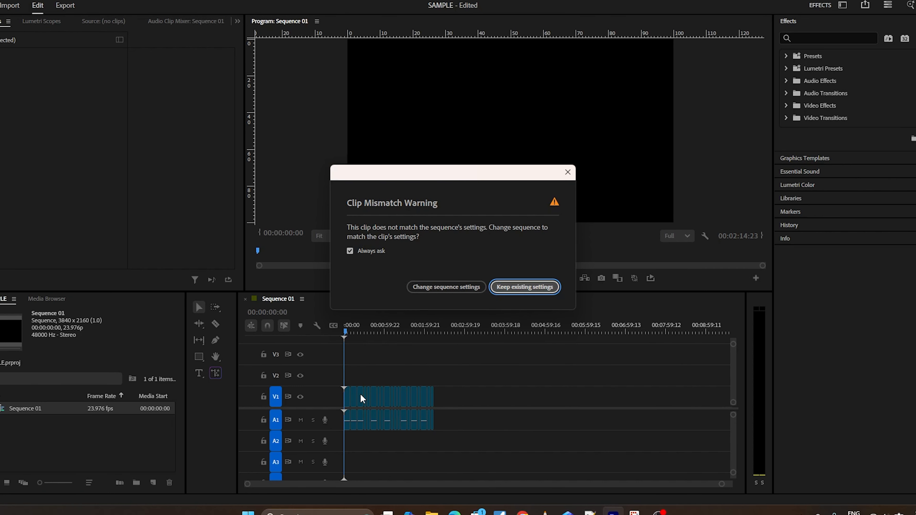
{"action": "left_click", "coordinate": [523, 286]}
{"action": "left_click_drag", "start_coordinate": [676, 485], "coordinate": [567, 484]}
{"action": "left_click_drag", "start_coordinate": [345, 329], "coordinate": [688, 331]}
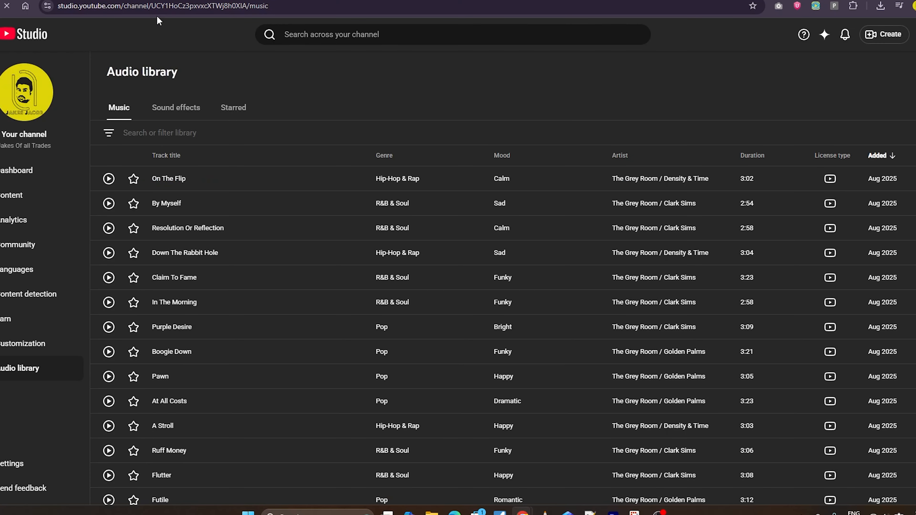
Filter the YouTube Studio audio library's music by "soft piano" and download the track Lullaby.
{"action": "left_click", "coordinate": [192, 133]}
{"action": "type", "text": "soft pian"}
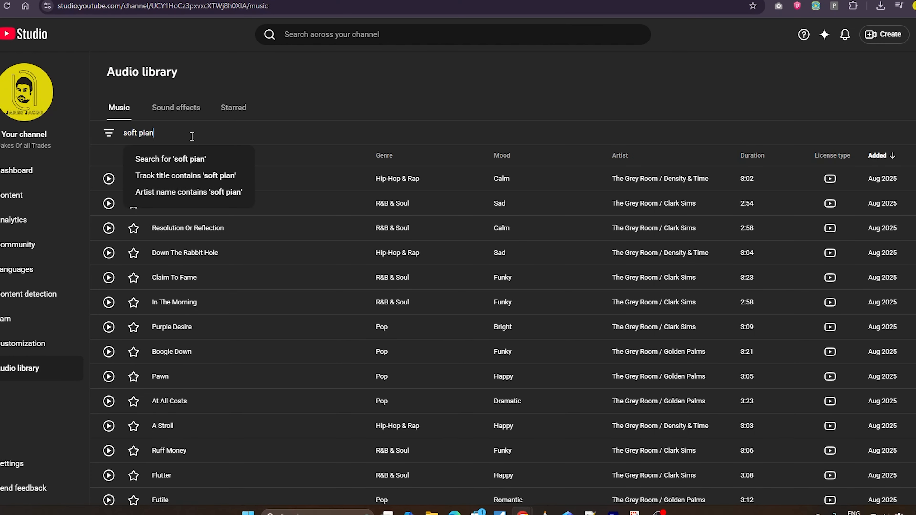
{"action": "type", "text": "o"}
{"action": "key", "text": "Return"}
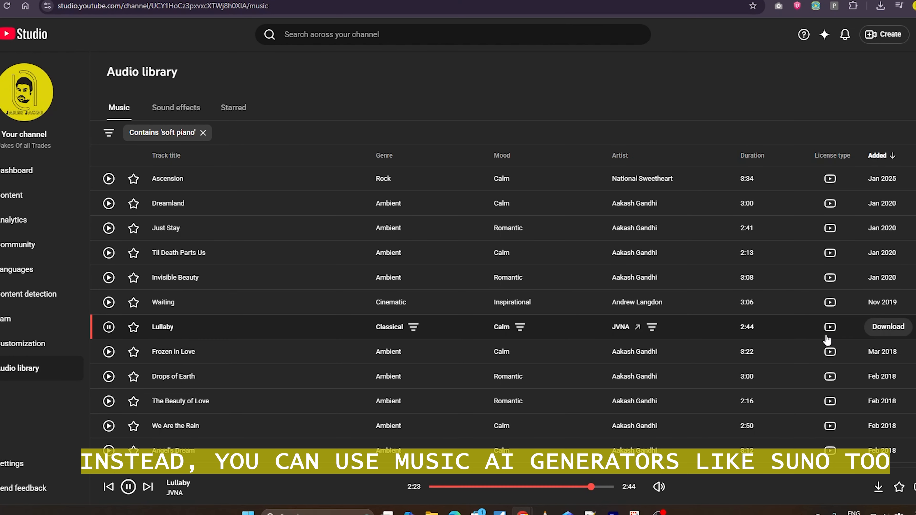
{"action": "mouse_move", "coordinate": [829, 334]}
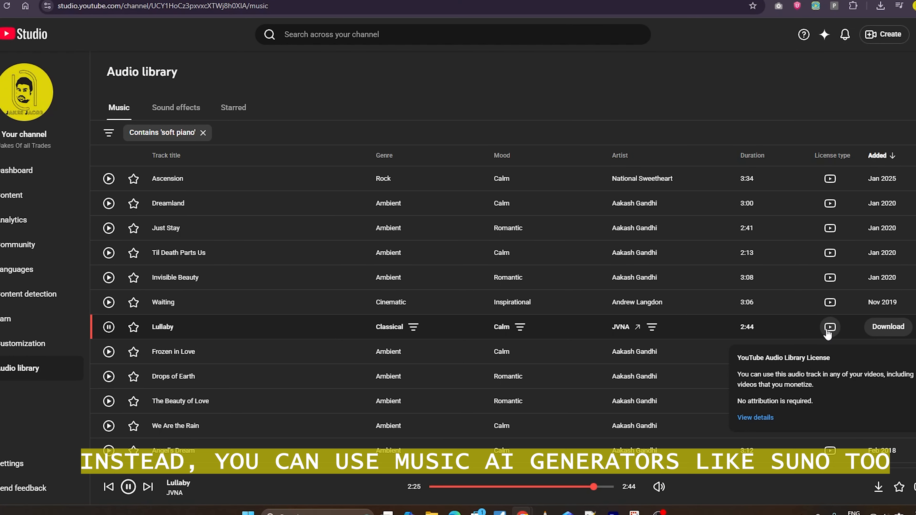
{"action": "left_click", "coordinate": [888, 327]}
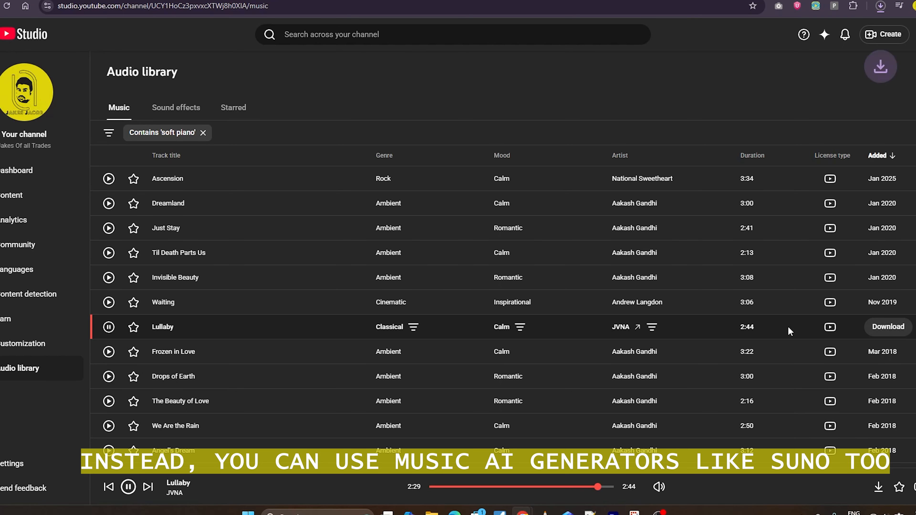
Place the downloaded Lullaby track at the start of audio track A2 in Premiere Pro's Sequence 01 and scrub through the sequence.
{"action": "left_click", "coordinate": [881, 7]}
{"action": "left_click_drag", "start_coordinate": [818, 51], "coordinate": [649, 415]}
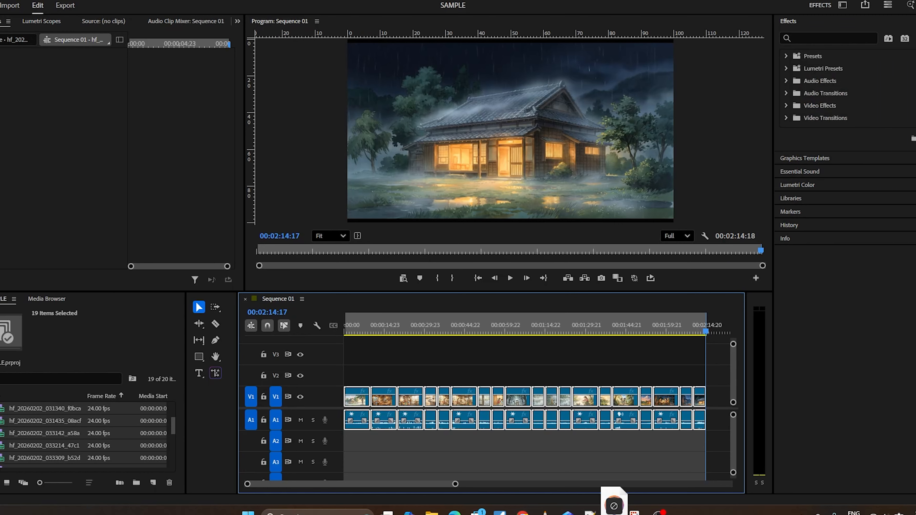
{"action": "left_click_drag", "start_coordinate": [365, 445], "coordinate": [366, 445]}
{"action": "left_click_drag", "start_coordinate": [456, 483], "coordinate": [512, 487]}
{"action": "left_click_drag", "start_coordinate": [346, 331], "coordinate": [528, 340]}
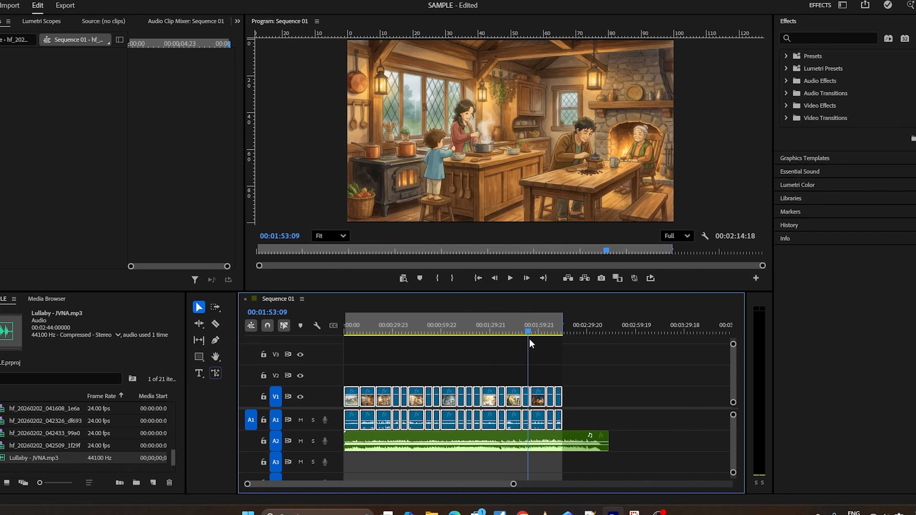